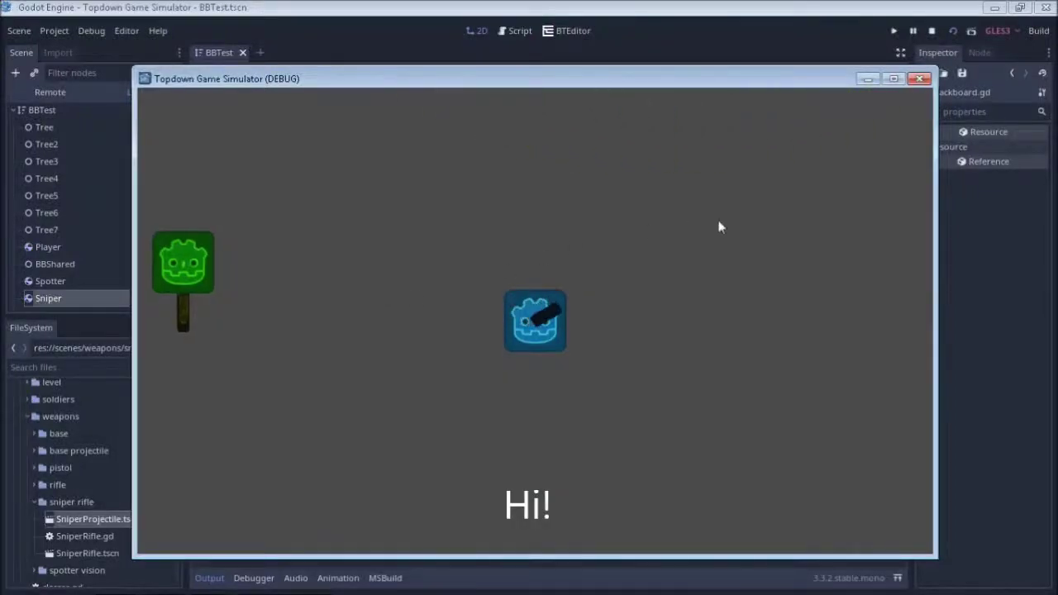
Steer the player right, up and then left across the running BBTest level
key(d)
key(w)
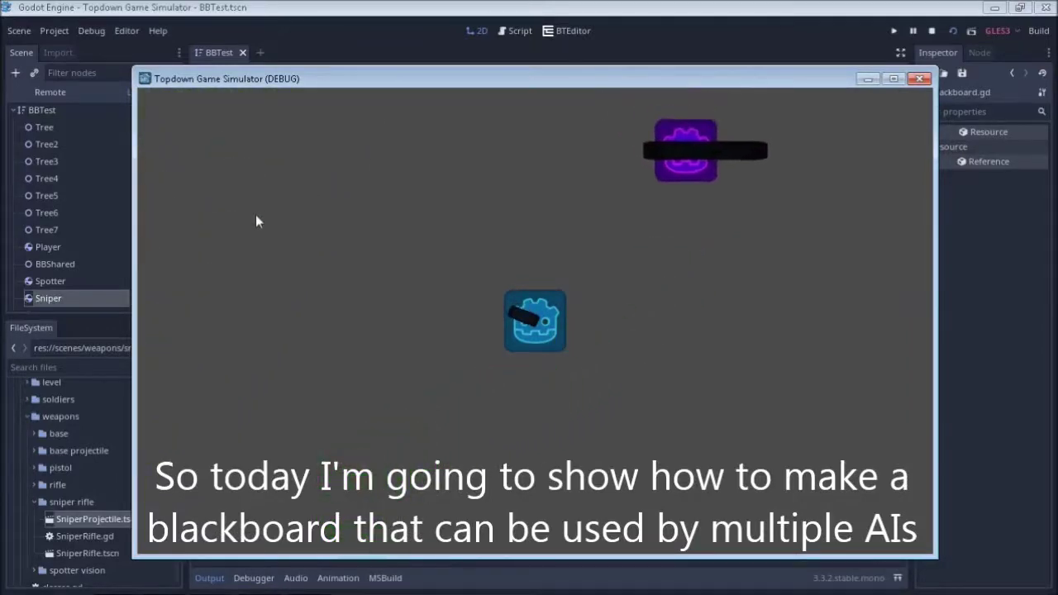
key(a)
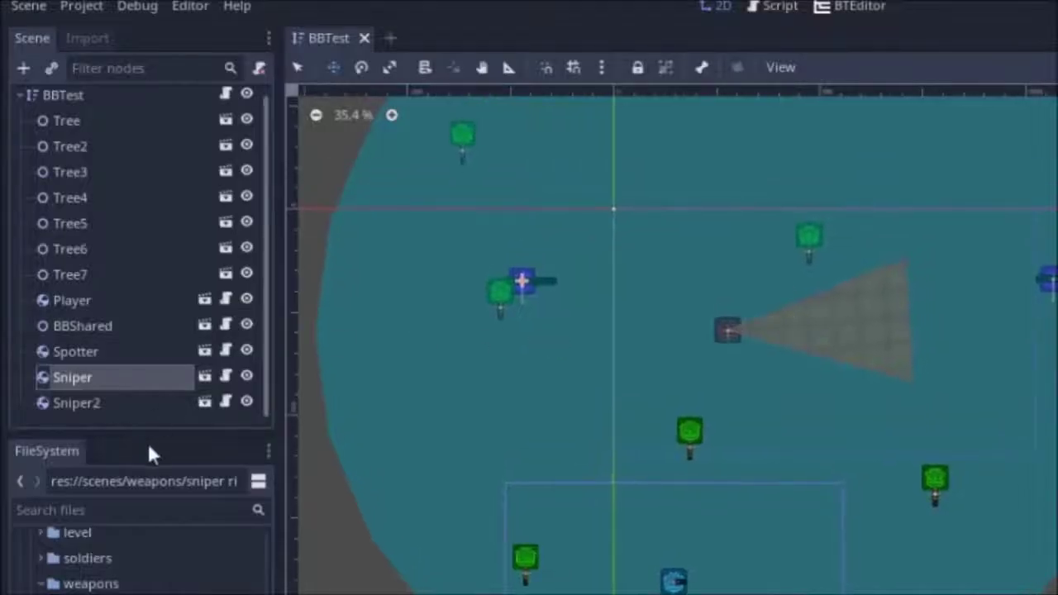
Confirm BBShared's Agents paths point to Spotter and Sniper, then open its Blackboard.gd script
click(92, 327)
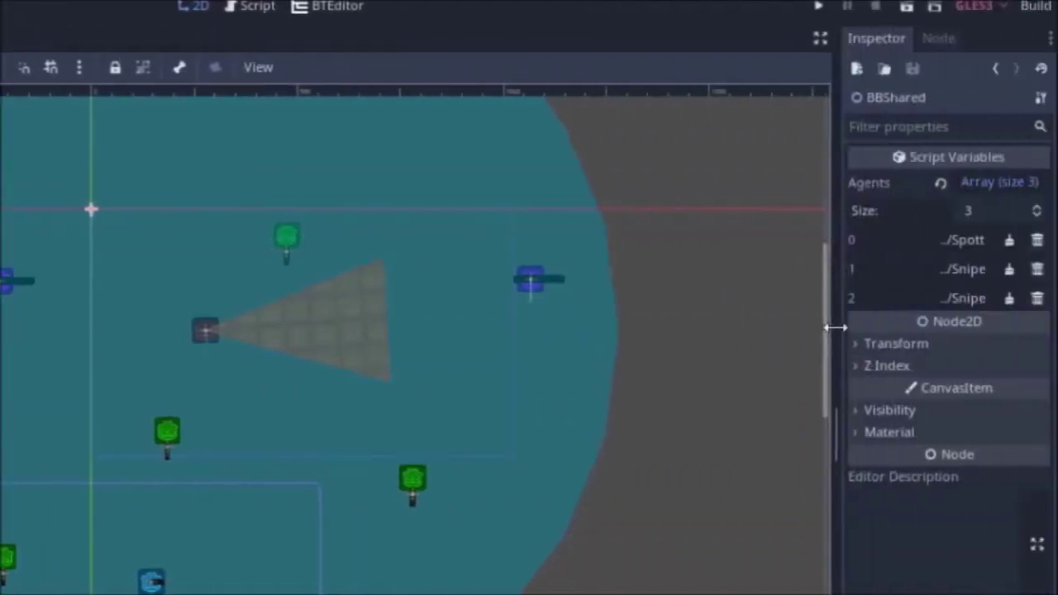
drag(835, 327, 740, 327)
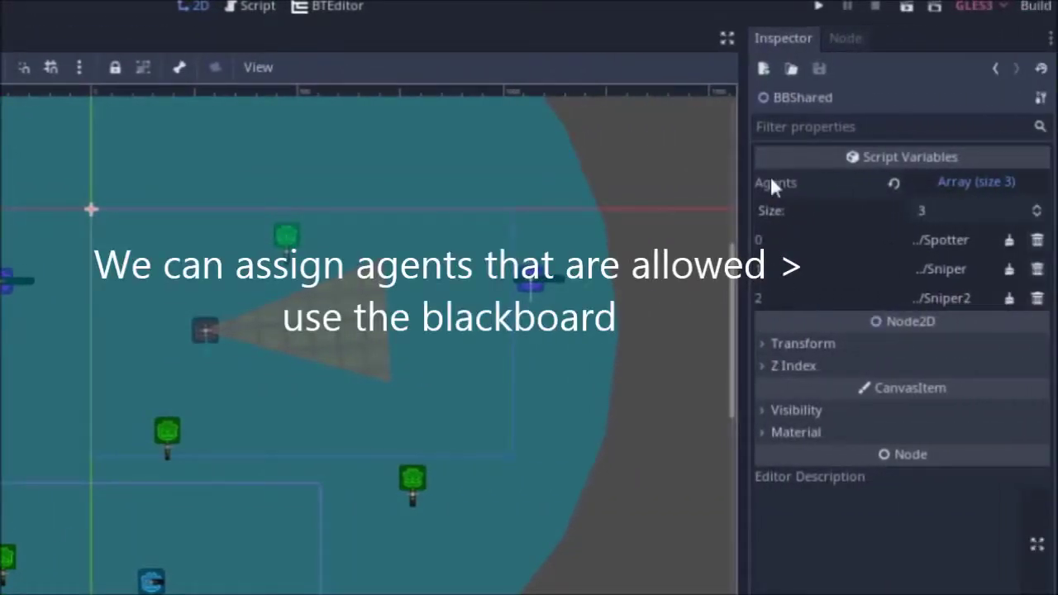
click(951, 239)
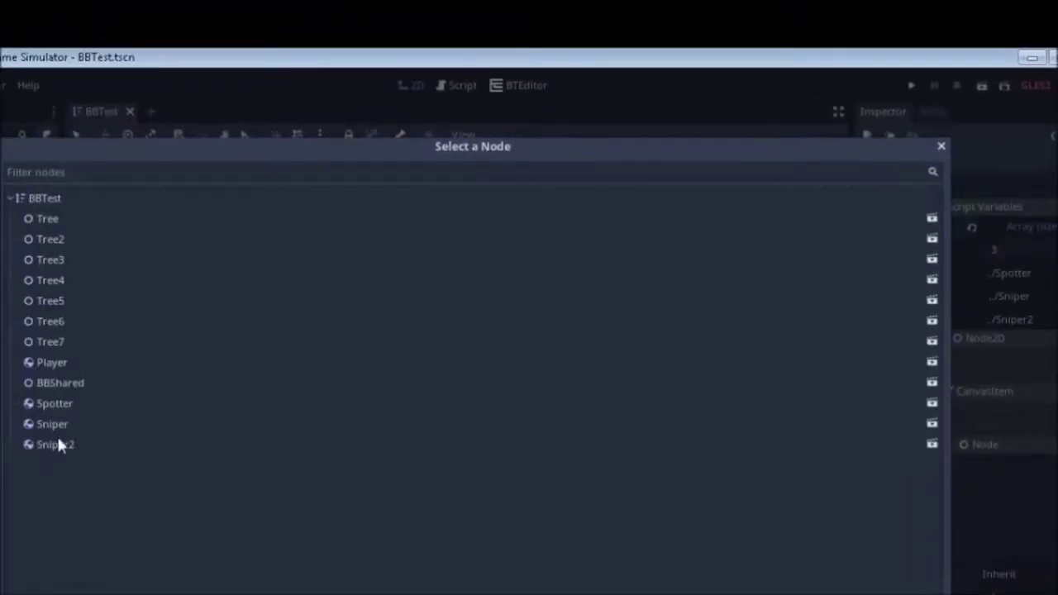
key(Escape)
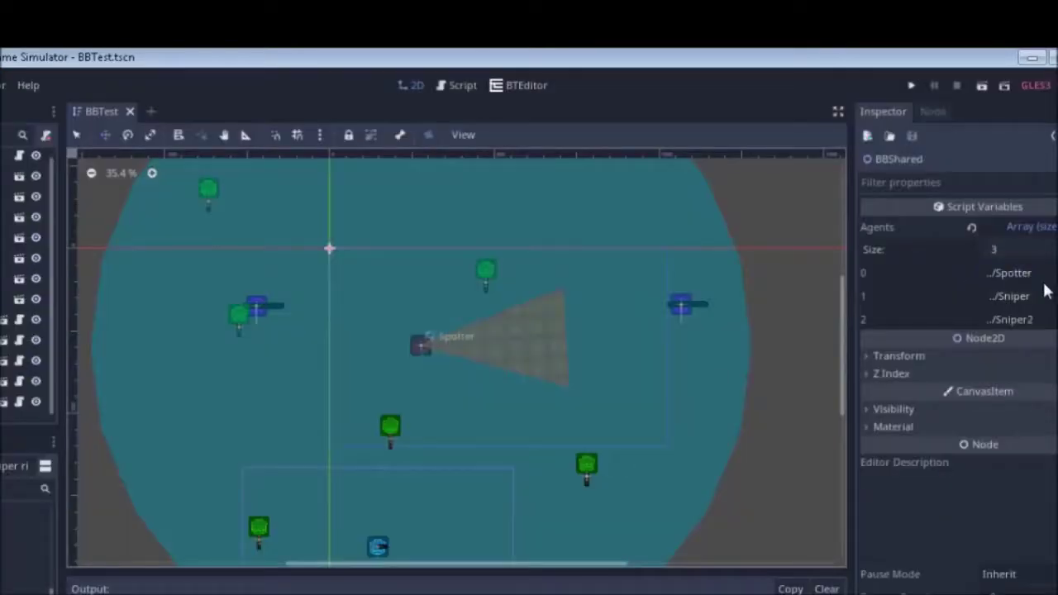
click(1022, 292)
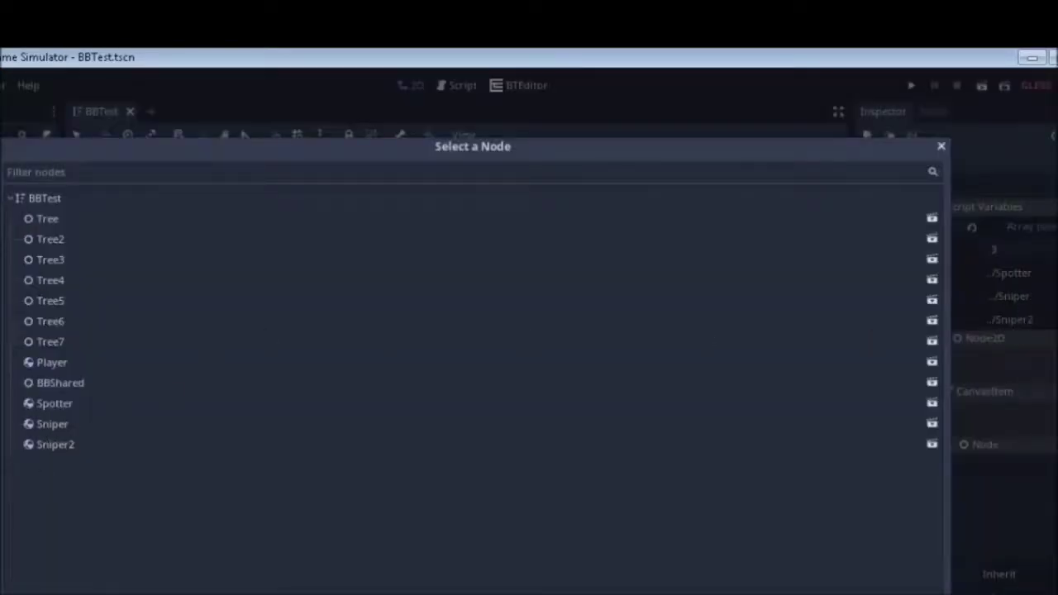
key(Escape)
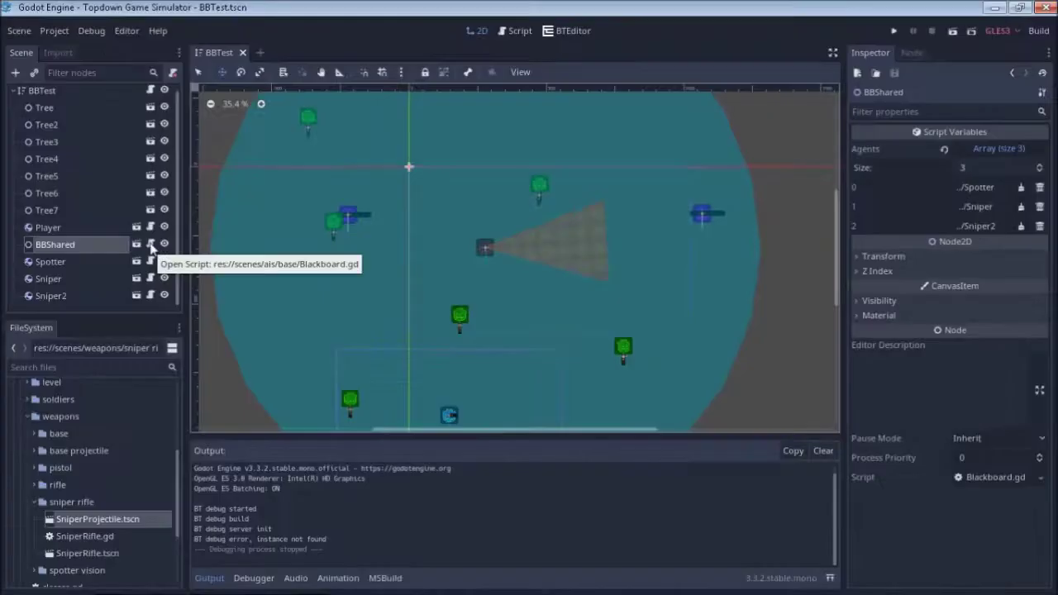
click(150, 244)
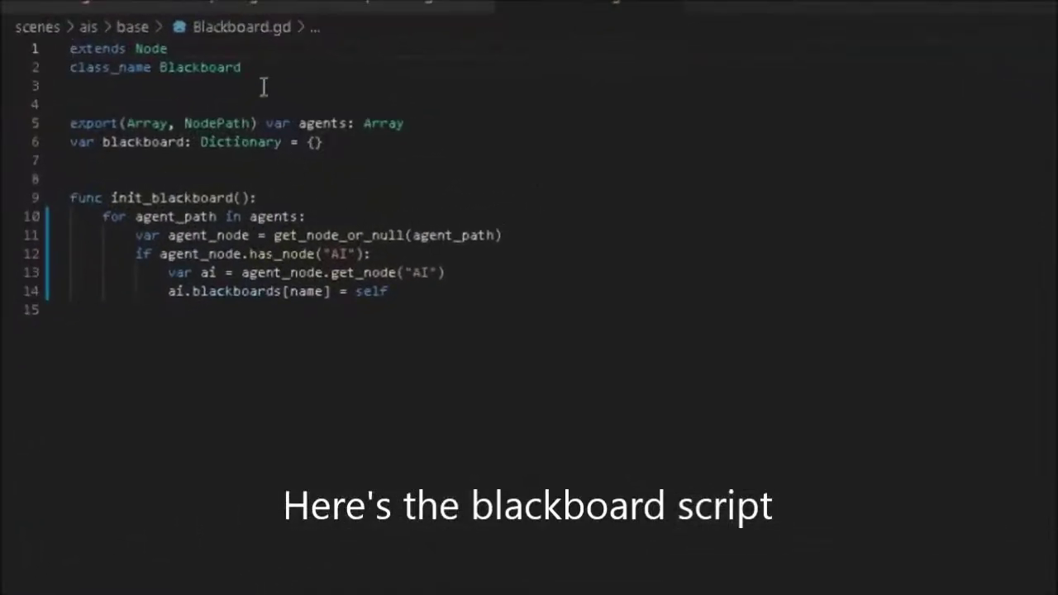
click(261, 58)
click(272, 69)
click(124, 123)
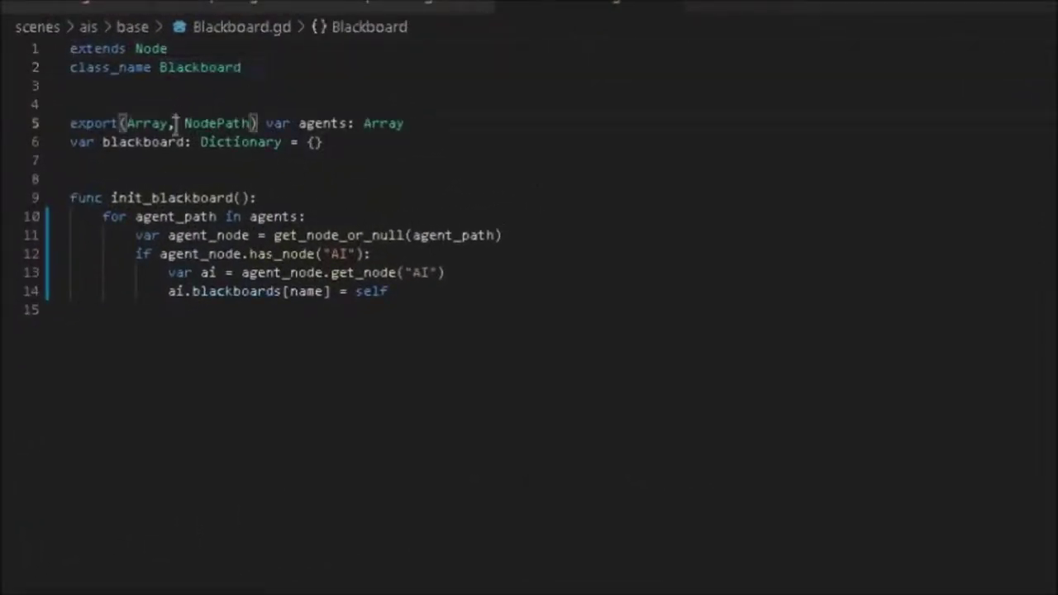
click(113, 198)
drag(112, 197, 234, 197)
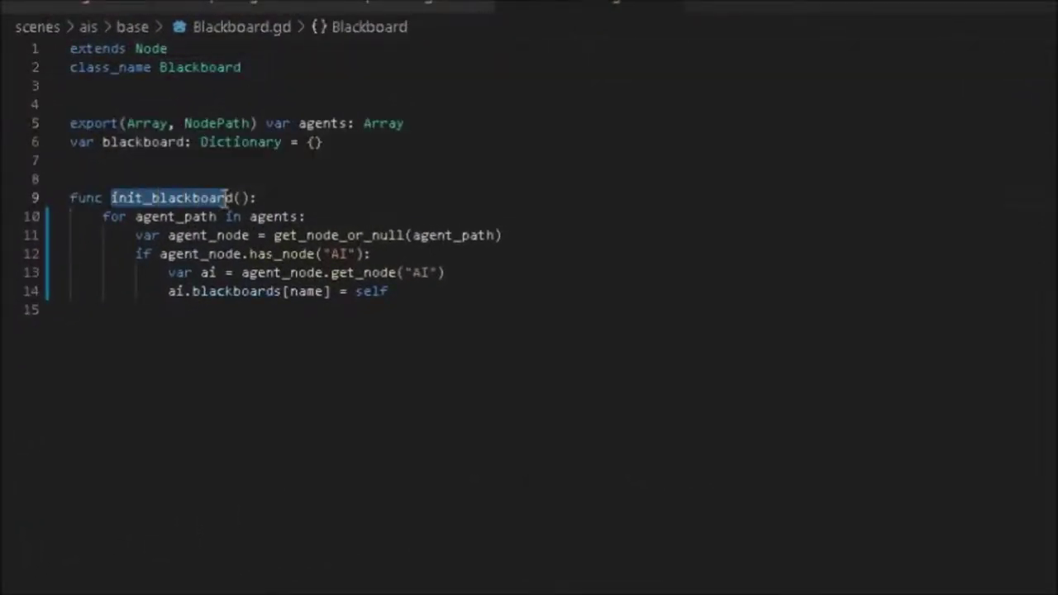
click(318, 207)
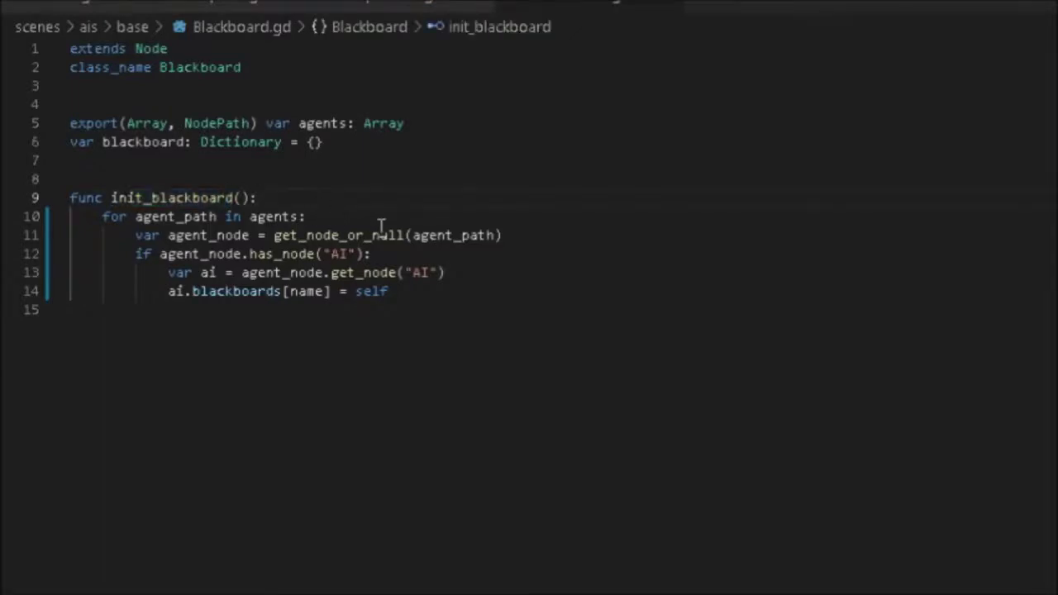
click(495, 219)
click(535, 237)
click(545, 273)
click(525, 258)
click(515, 294)
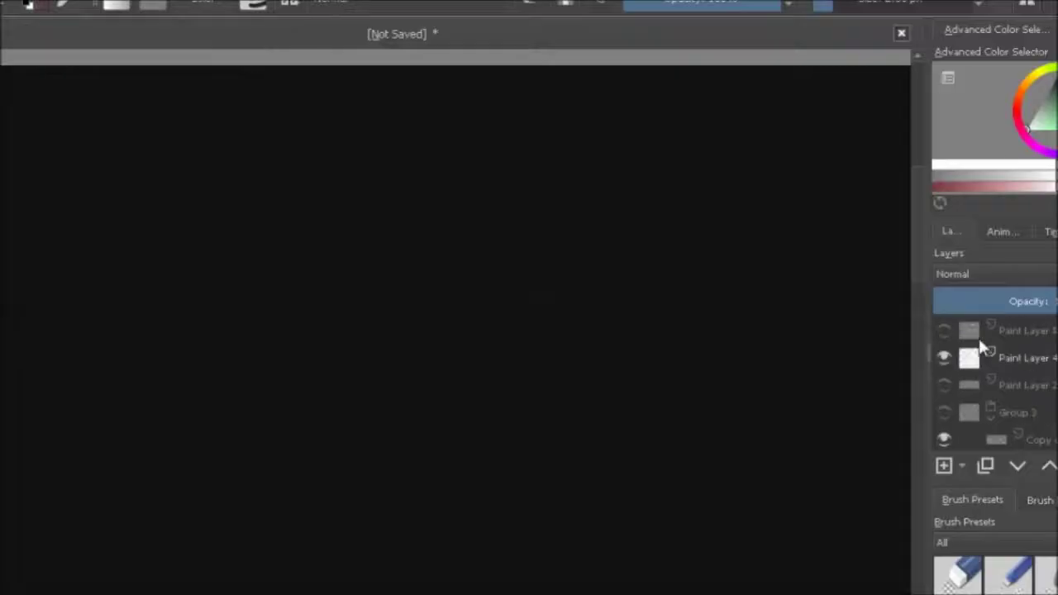
Show Paint Layer 5's Shared Blackboard diagram in Krita, then open BBTest's Level.gd script
click(944, 330)
scroll(697, 317, up, 1)
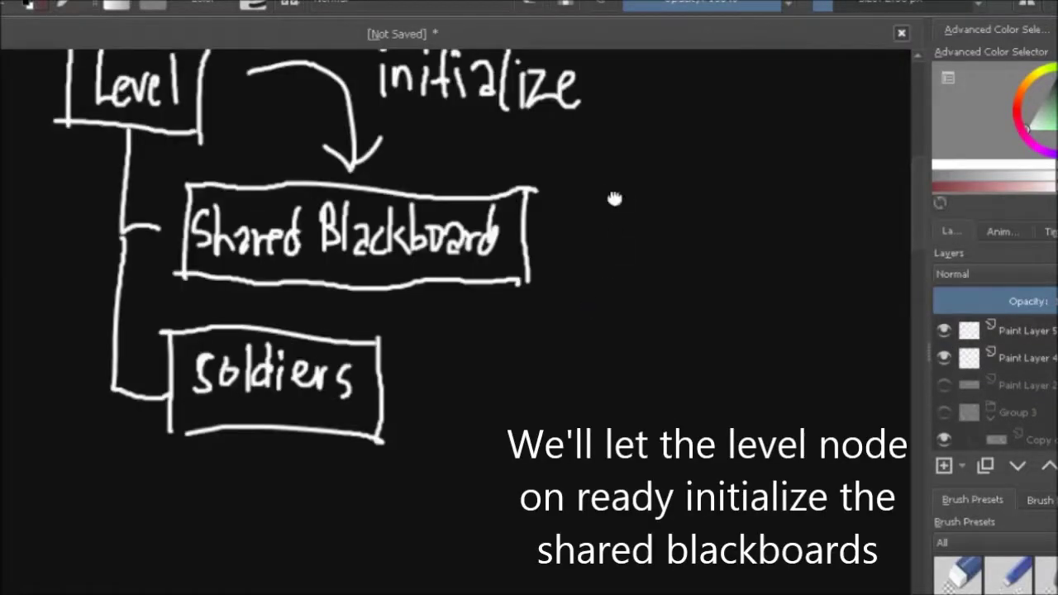
scroll(696, 317, up, 2)
middle_drag(696, 317, 692, 314)
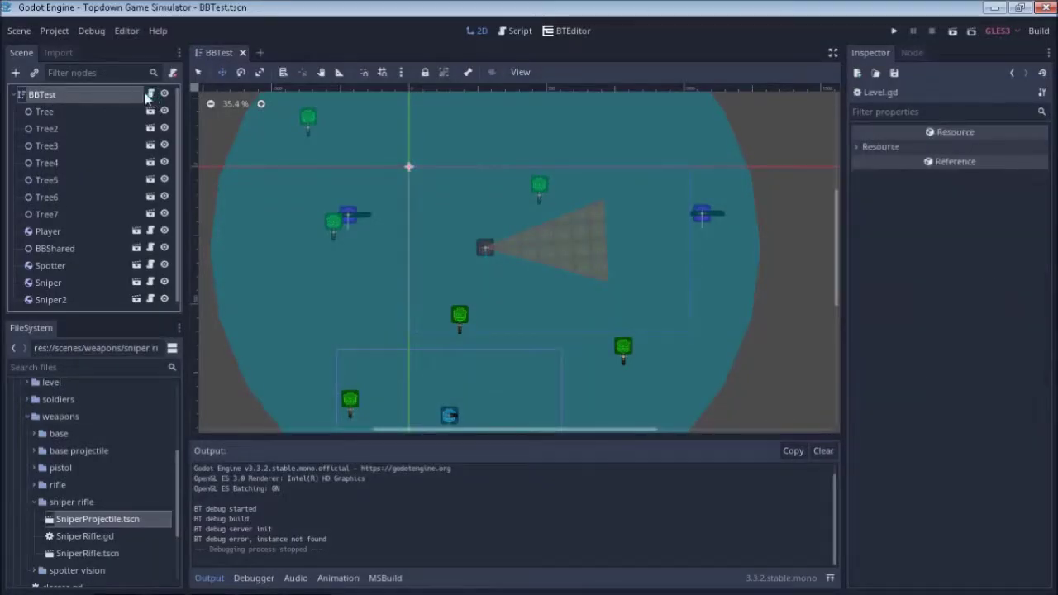
click(151, 95)
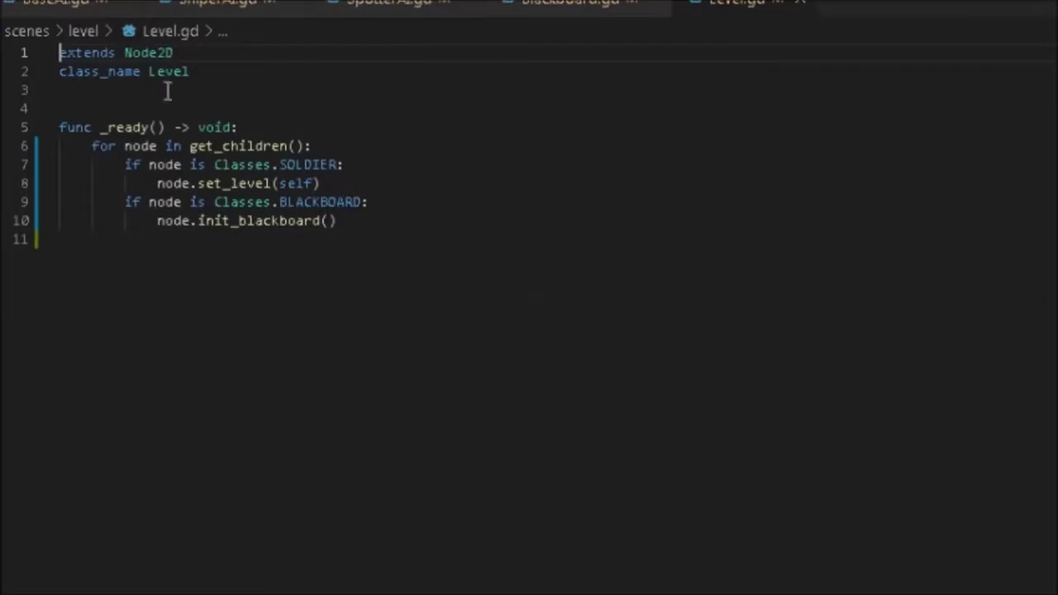
click(242, 73)
click(296, 128)
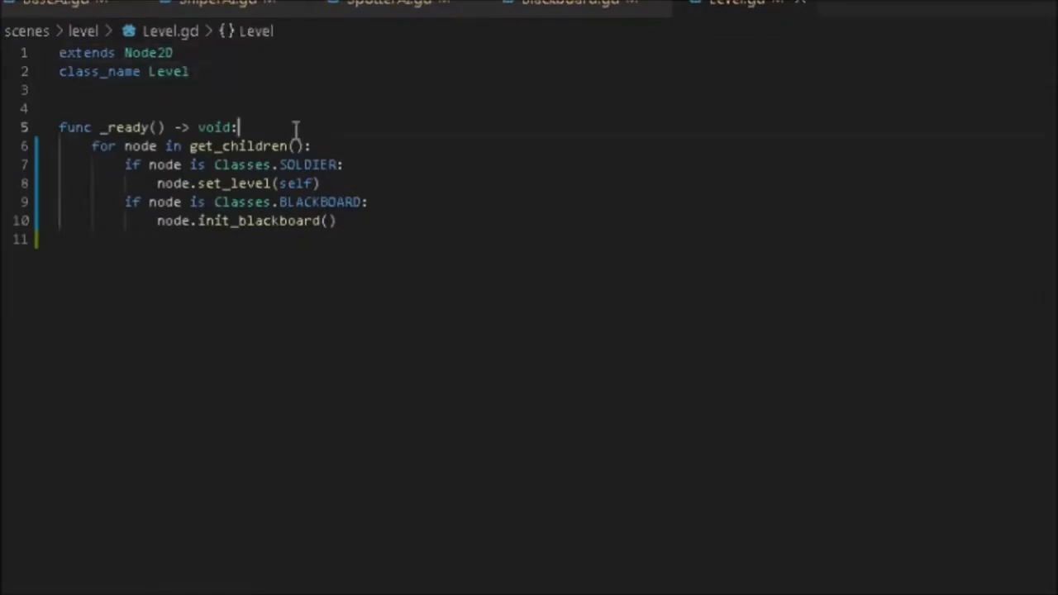
click(395, 168)
click(404, 183)
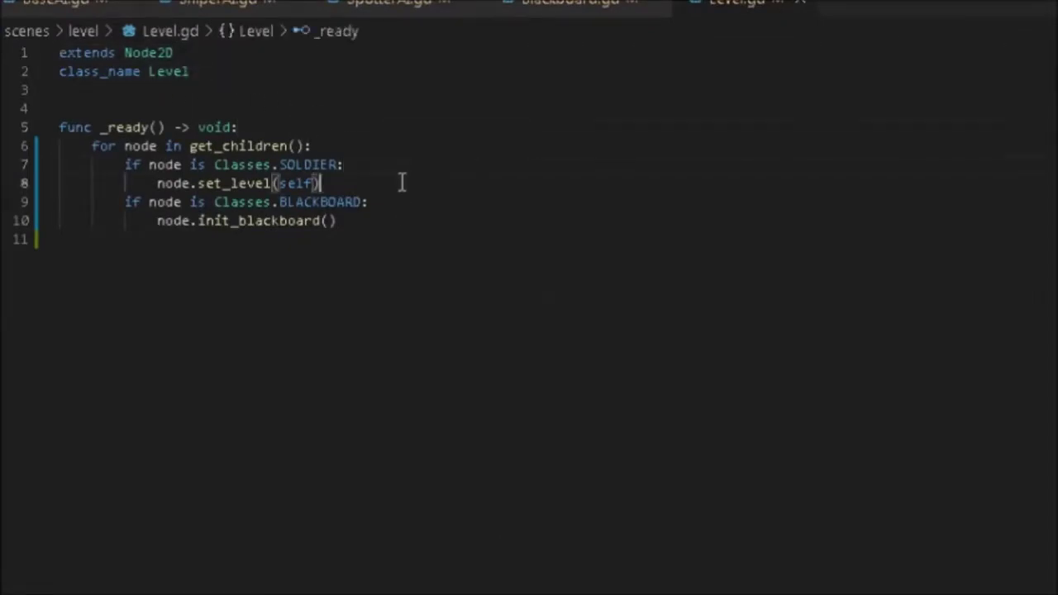
click(423, 199)
click(408, 224)
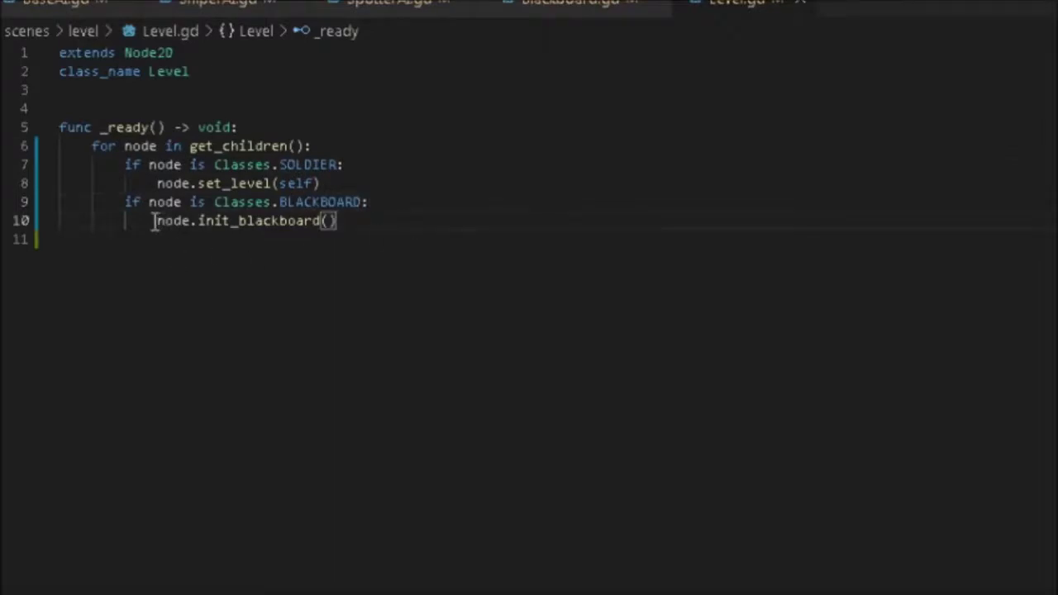
drag(155, 220, 361, 220)
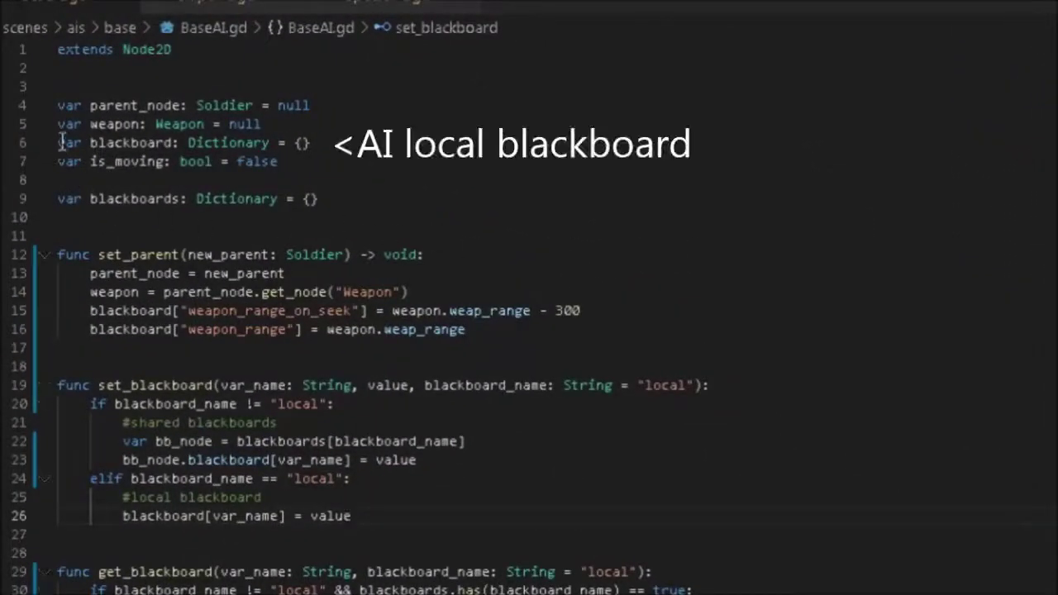
Highlight the local blackboard and shared blackboards dictionary declarations in BaseAI.gd
drag(58, 143, 313, 142)
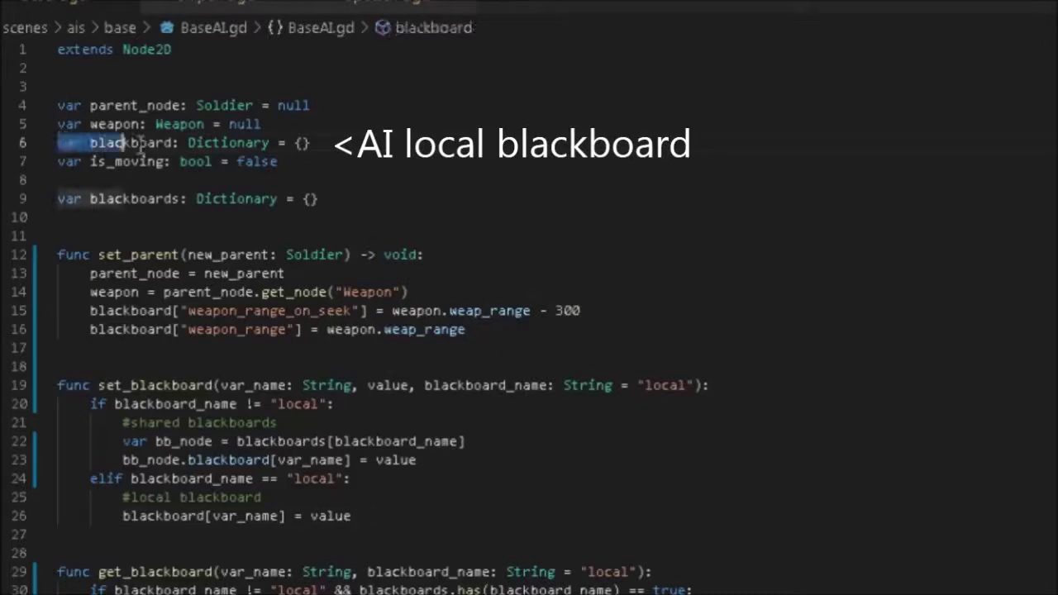
click(463, 143)
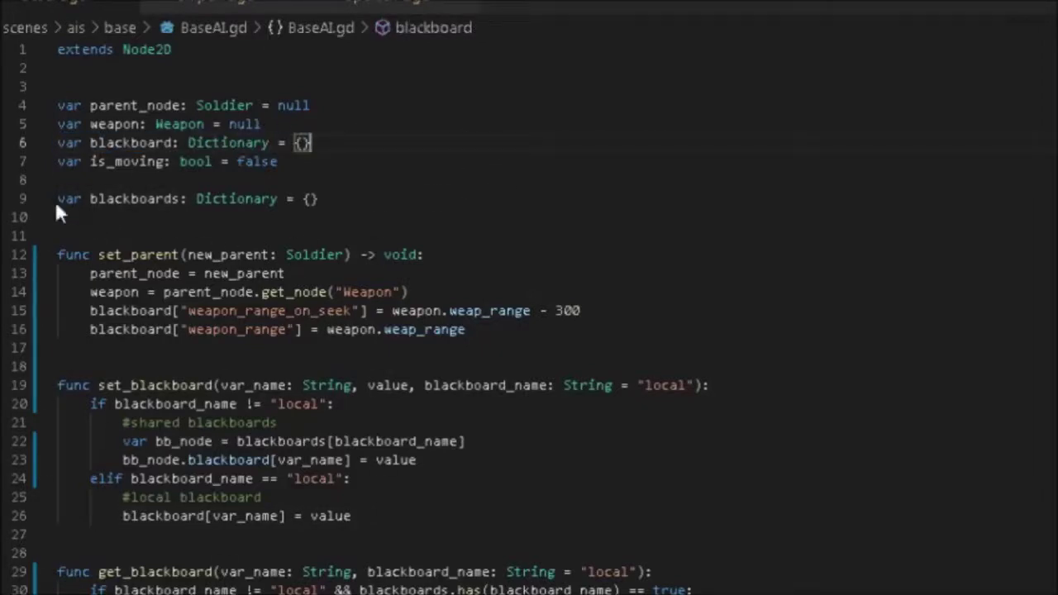
drag(57, 198, 360, 202)
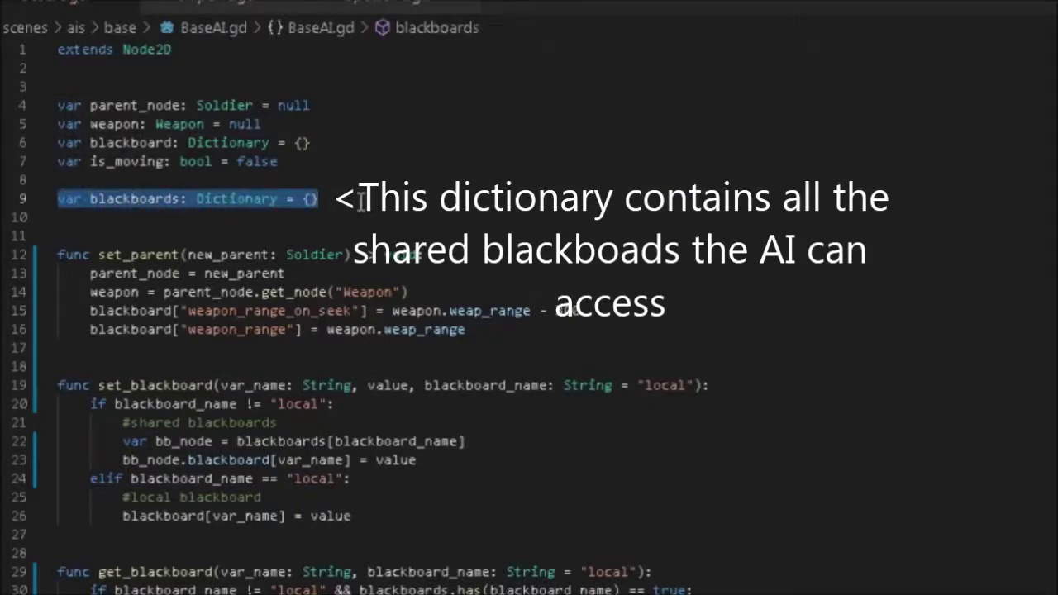
Highlight set_blackboard and its var_name, value and blackboard_name parameters
scroll(360, 202, down, 3)
mouse_move(103, 206)
drag(99, 210, 218, 210)
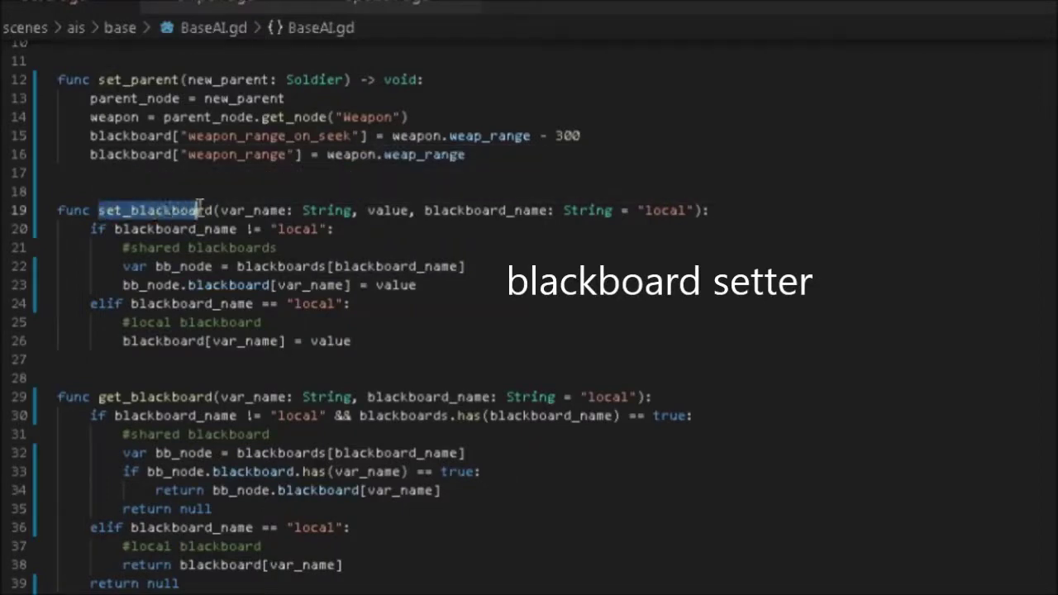
double_click(254, 212)
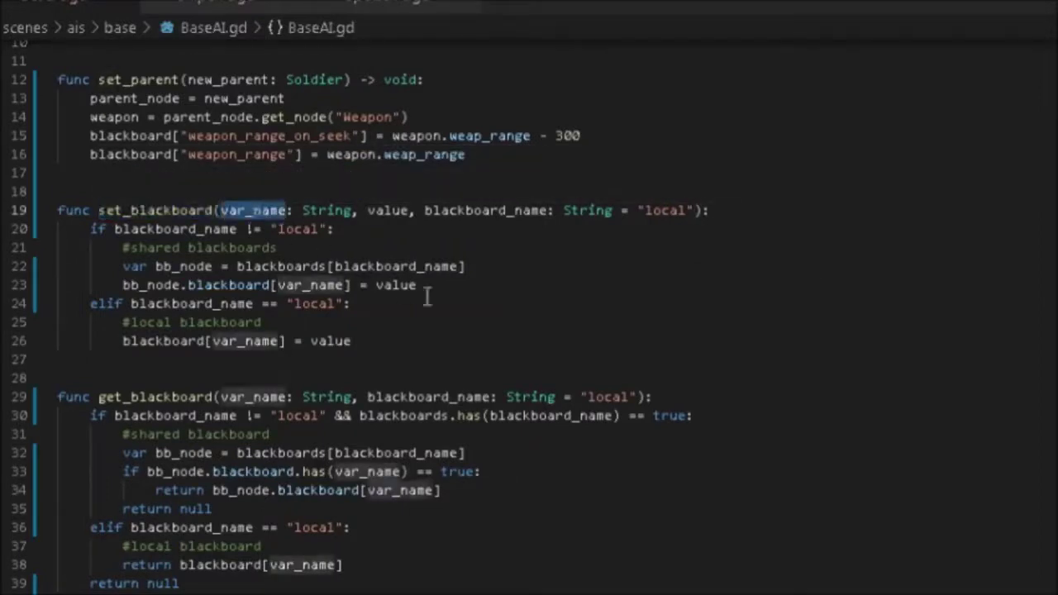
double_click(386, 211)
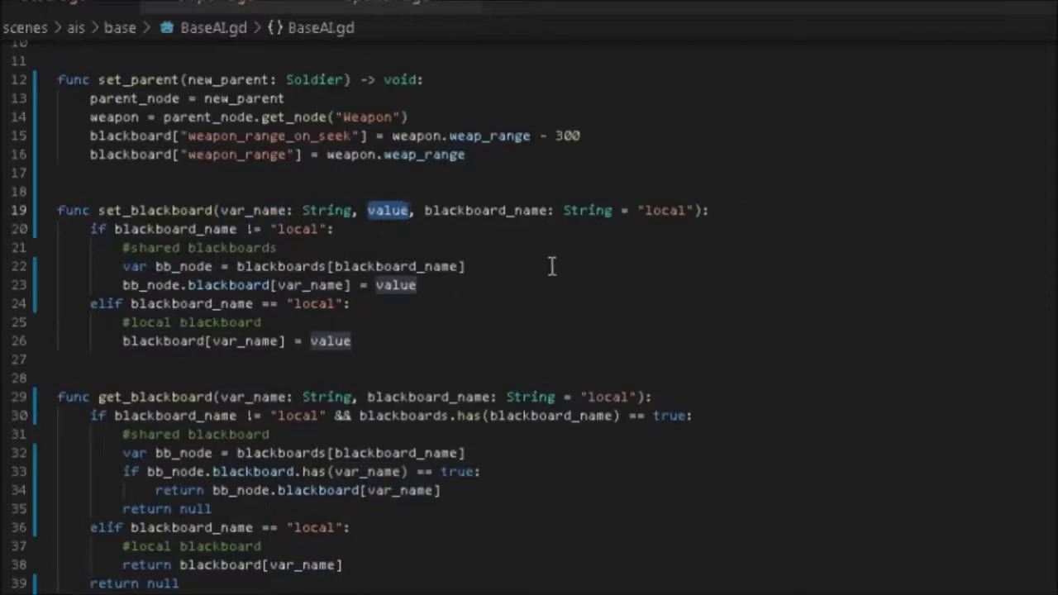
click(477, 212)
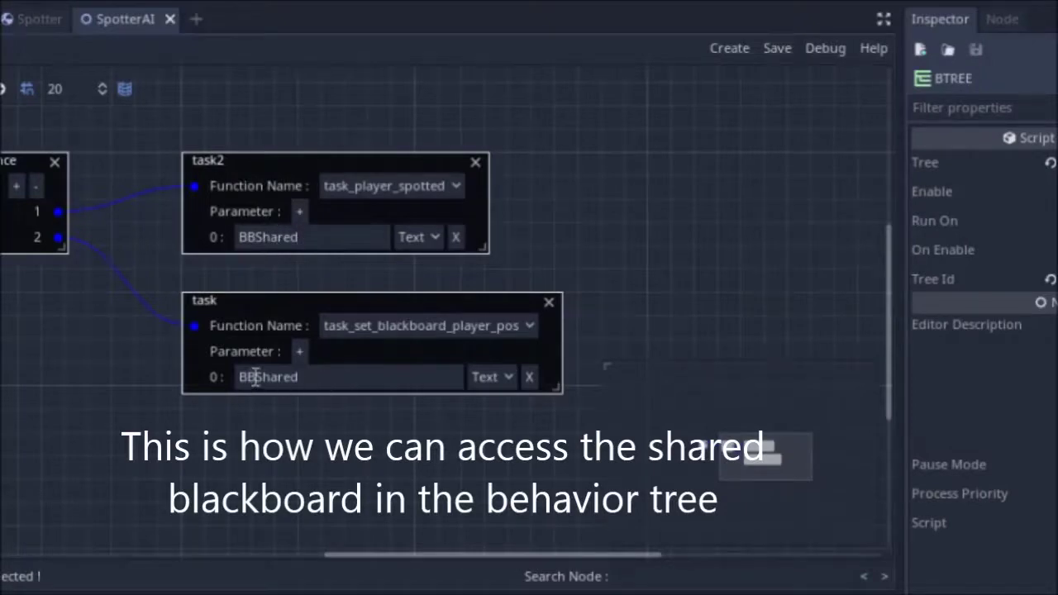
double_click(268, 236)
double_click(262, 376)
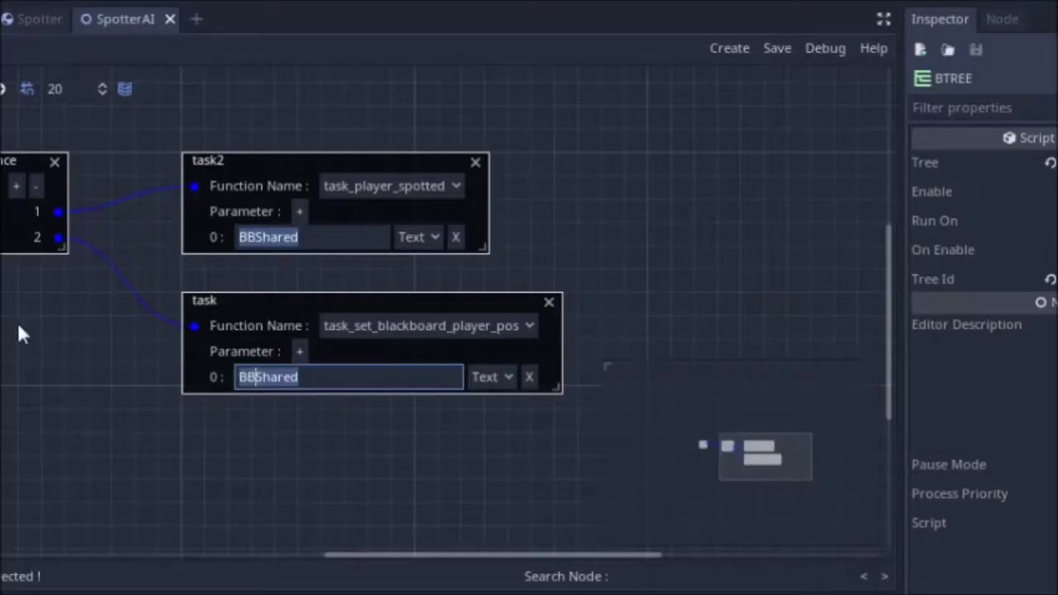
middle_drag(16, 319, 46, 332)
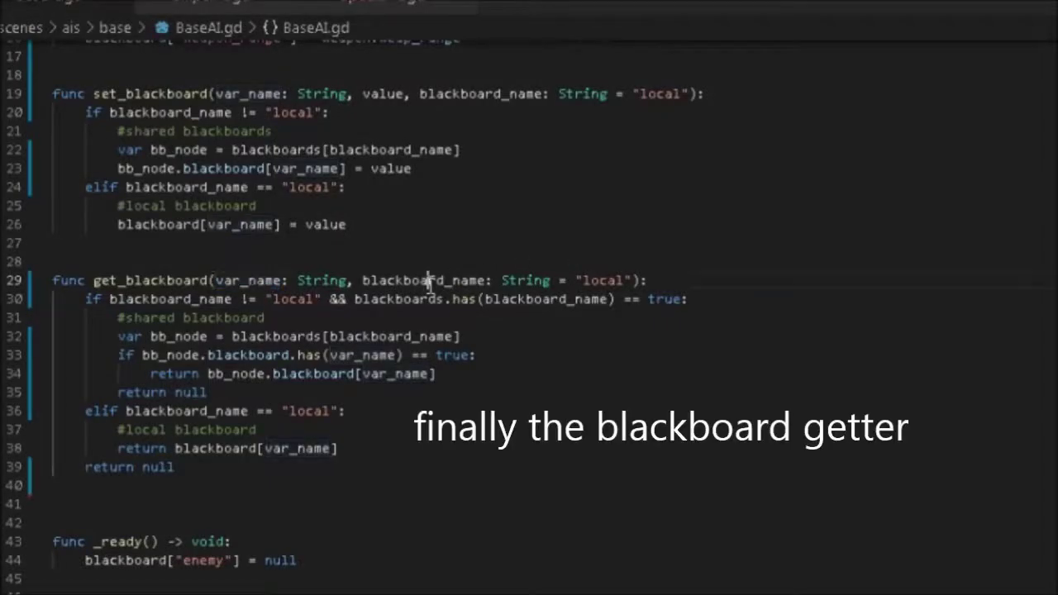
Walk through get_blackboard's use of blackboard_name down to its final return null
double_click(433, 280)
click(297, 373)
click(296, 390)
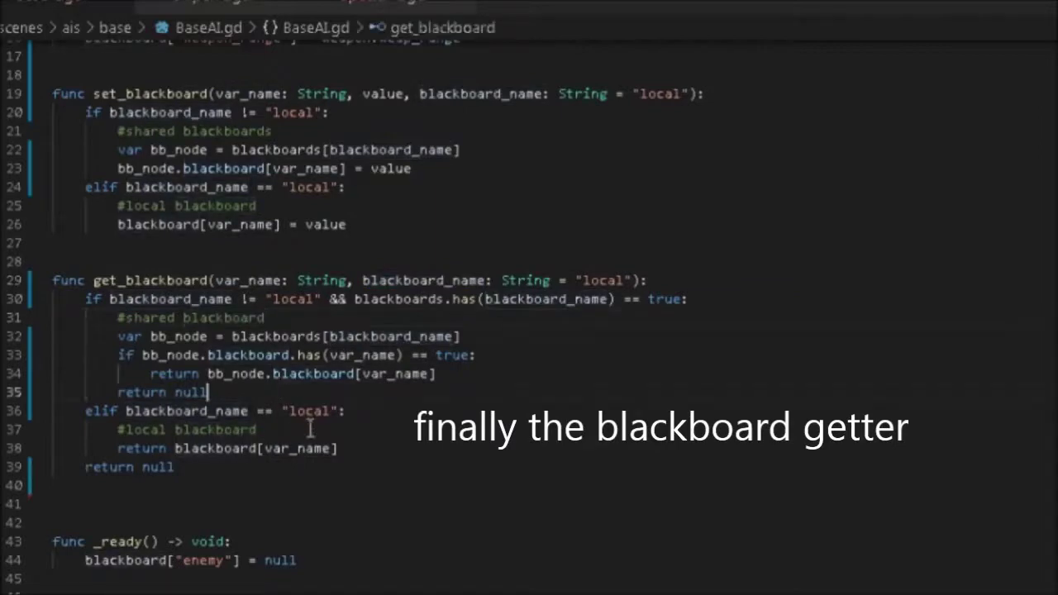
click(310, 434)
key(Down)
key(Down)
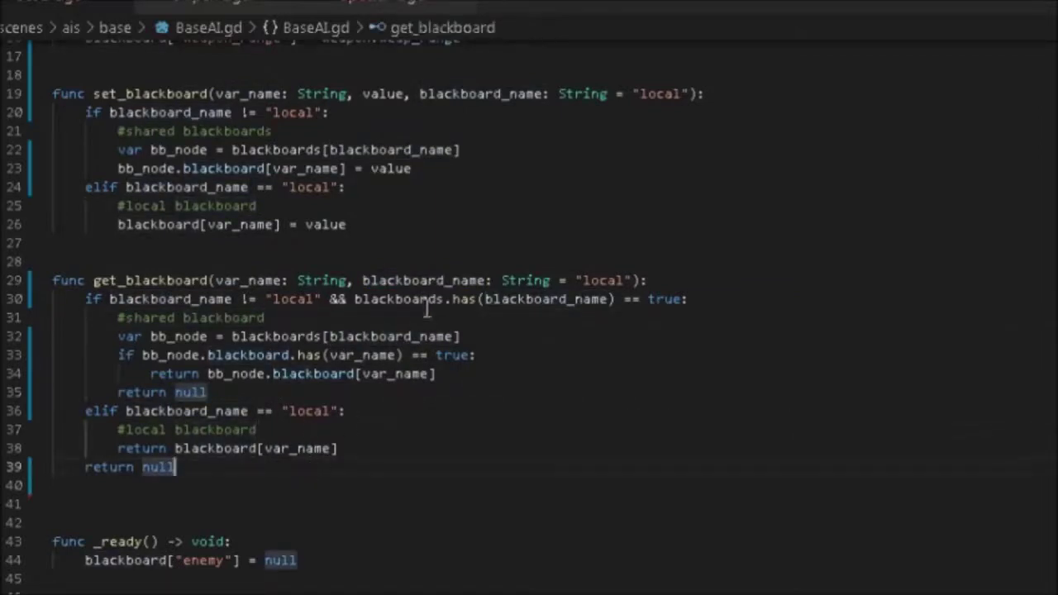
scroll(416, 289, up, 1)
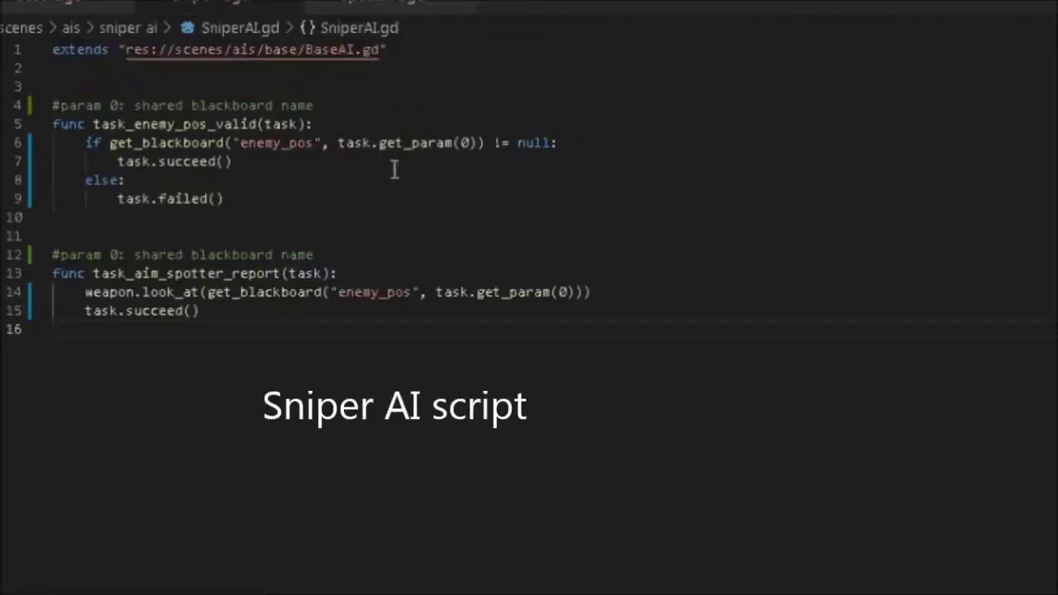
Read task_enemy_pos_valid and its else branch in SniperAI.gd
click(429, 118)
click(425, 178)
click(439, 200)
key(Down)
key(Down)
key(Down)
key(Up)
key(Up)
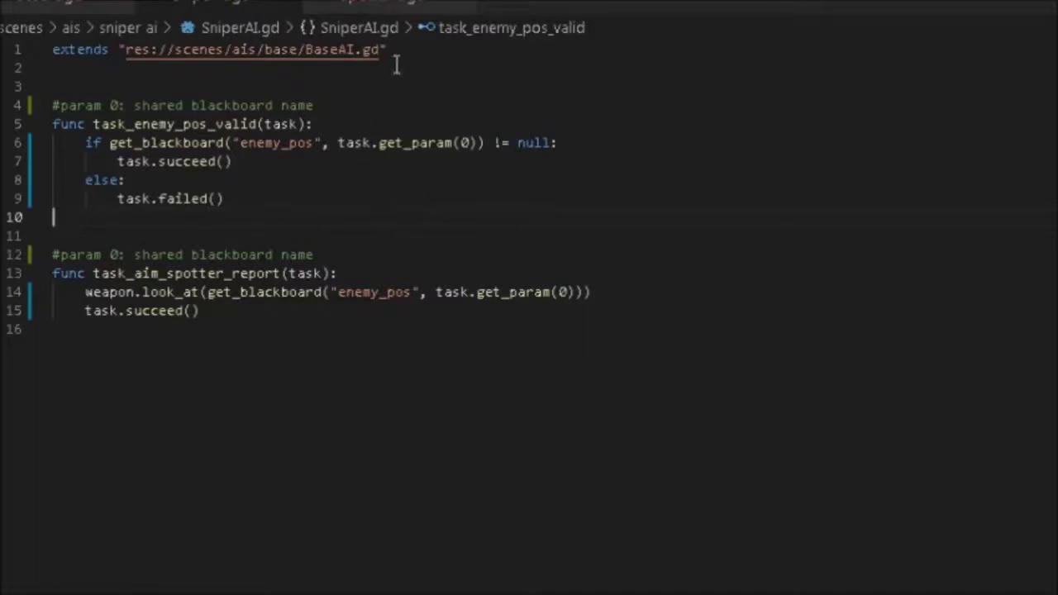
Review task_player_spotted in SpotterAI.gd, then duplicate BBShared as BBShared2 in Godot
click(399, 5)
click(273, 151)
scroll(389, 219, down, 1)
scroll(306, 260, up, 1)
click(242, 332)
click(241, 312)
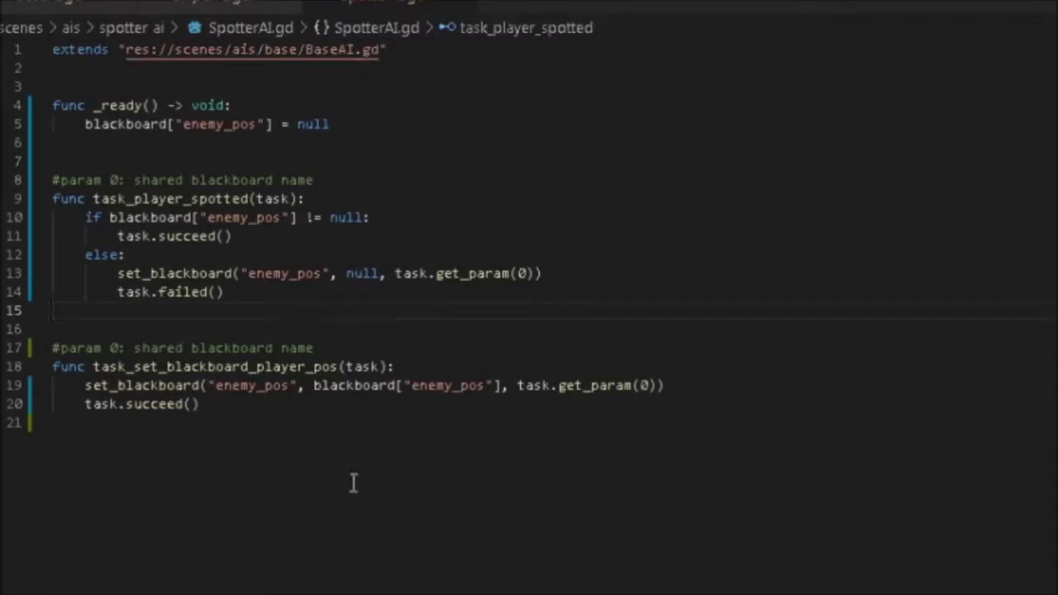
click(334, 451)
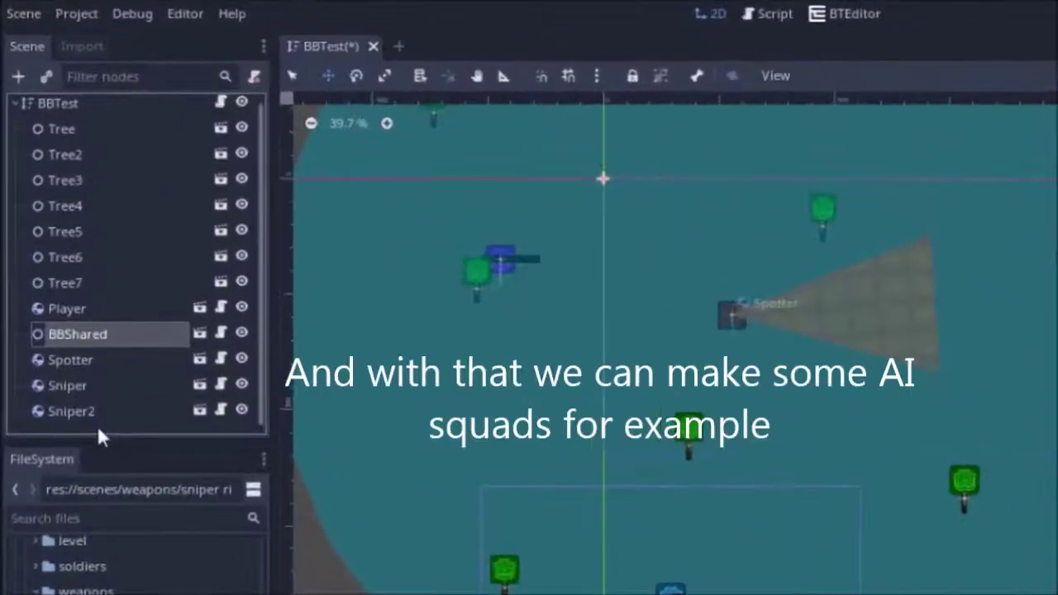
key(ctrl+d)
scroll(80, 363, down, 1)
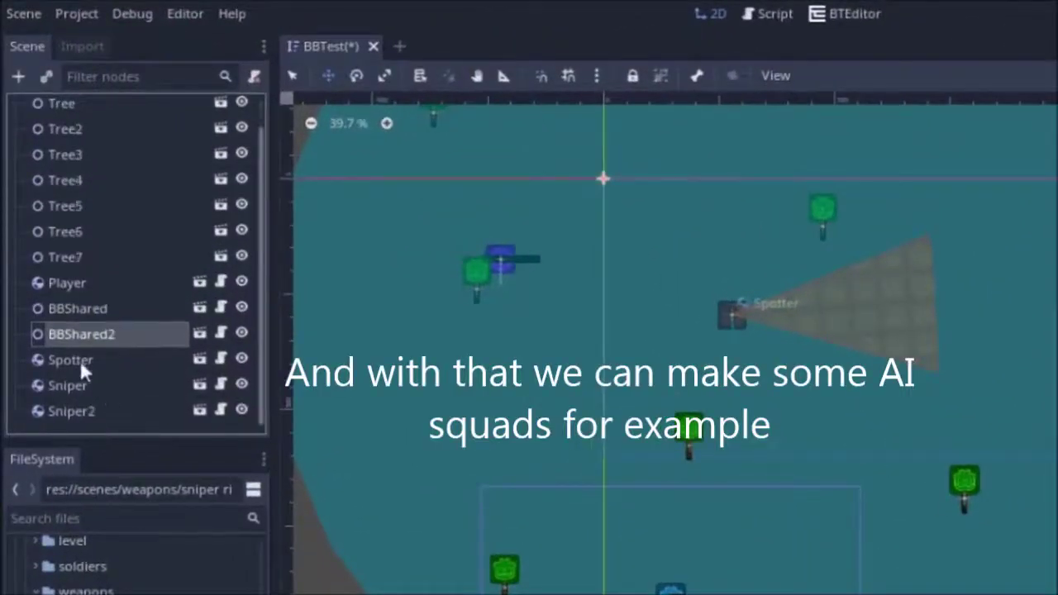
Move BBShared2 below Sniper2 and duplicate Spotter, Sniper and Sniper2 into a second squad
drag(72, 339, 71, 418)
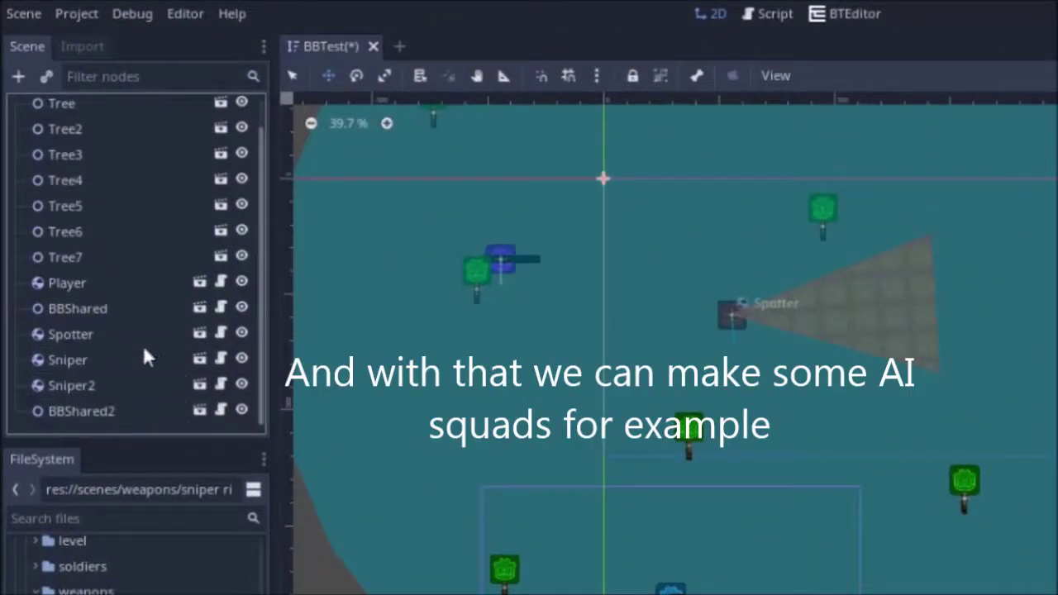
click(70, 333)
shift+click(98, 385)
drag(99, 386, 87, 338)
key(ctrl+d)
Check squad 2 (BBShared2–Sniper4) and squad 1 (BBShared–Sniper2), then run the scene with F6
click(81, 334)
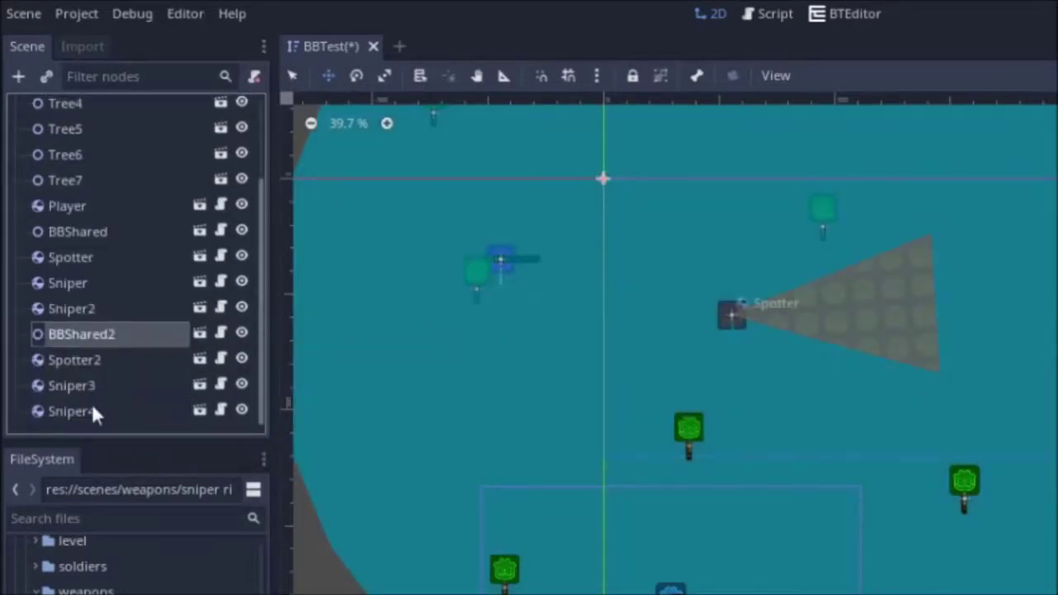
shift+click(86, 419)
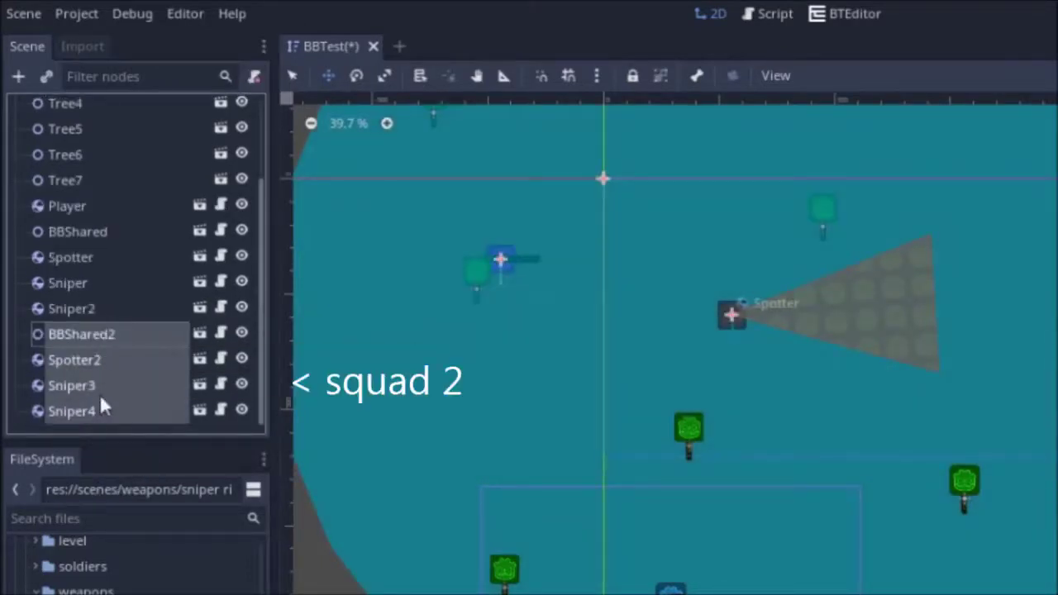
click(103, 234)
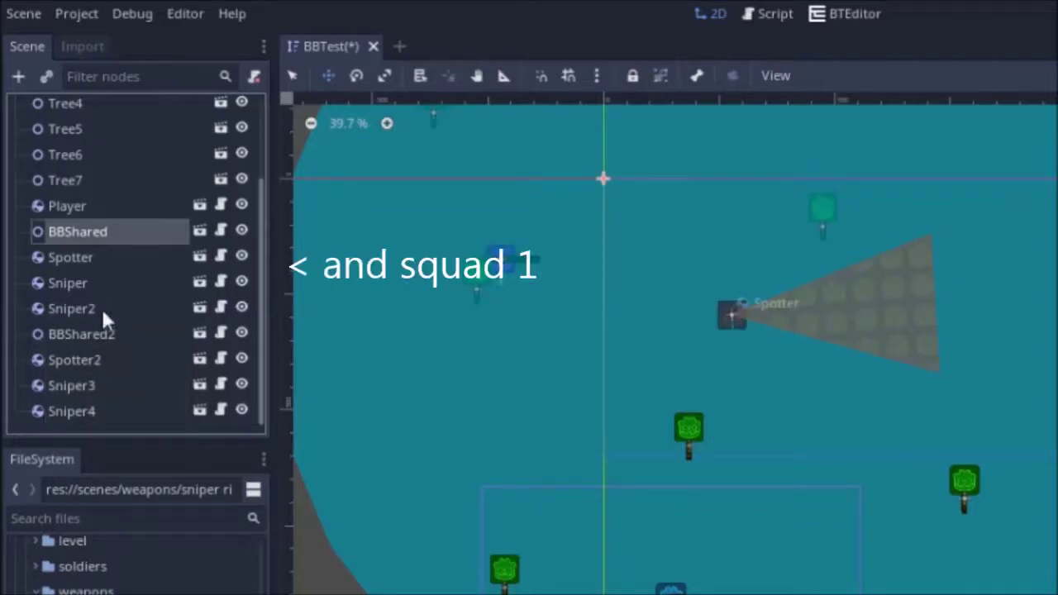
shift+click(90, 306)
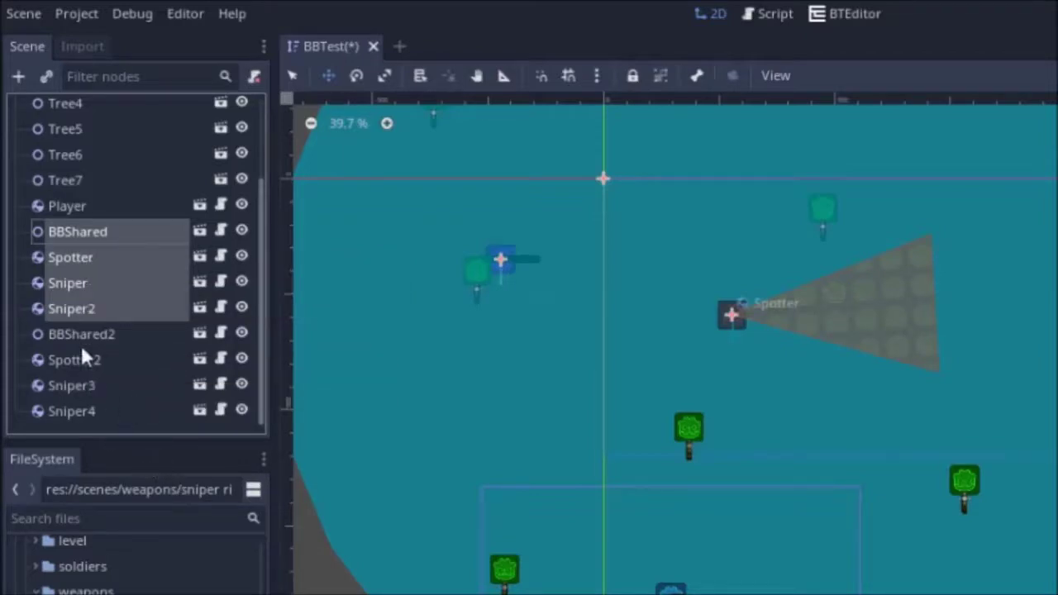
key(F6)
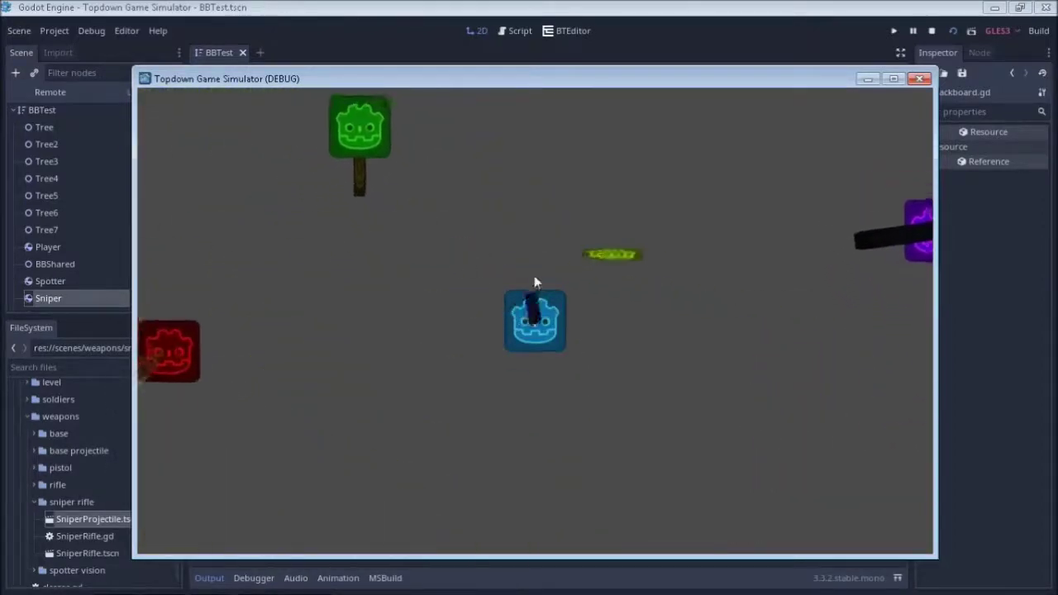
Weave the player up, down, left and right past both squads, drawing sniper fire
key(w)
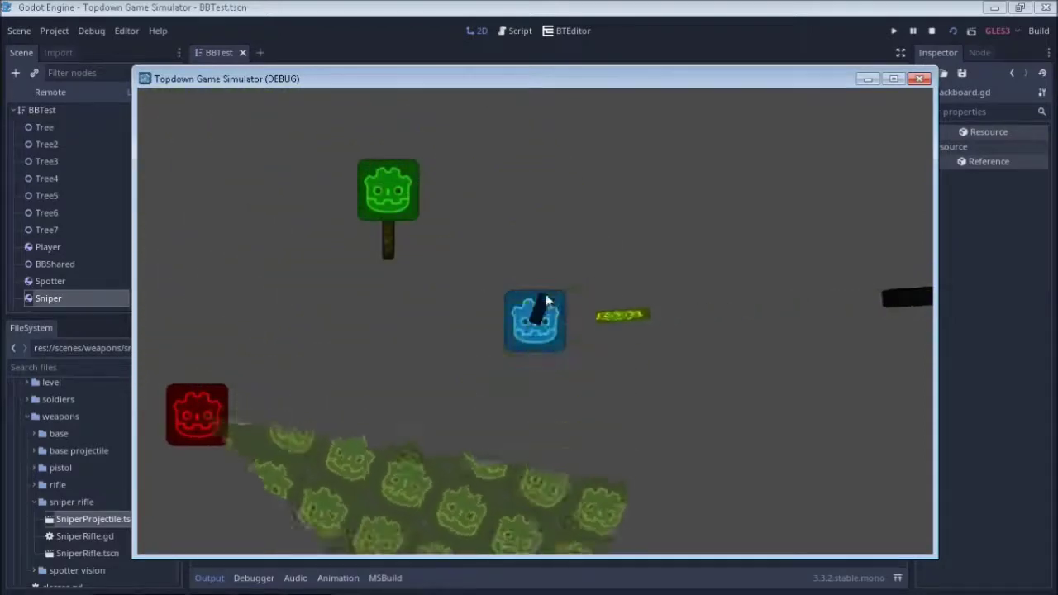
key(d)
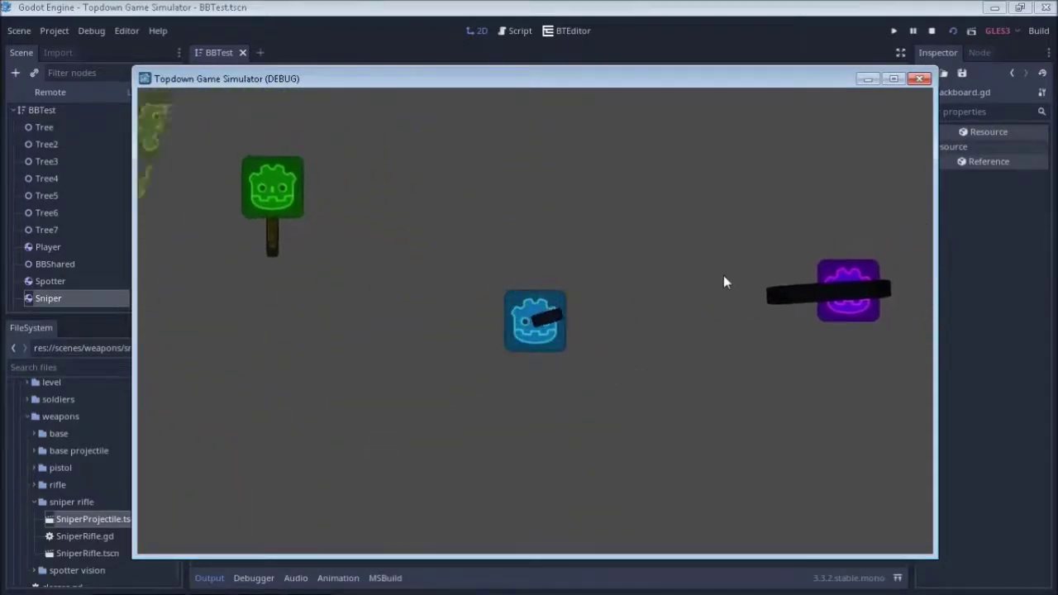
key(a)
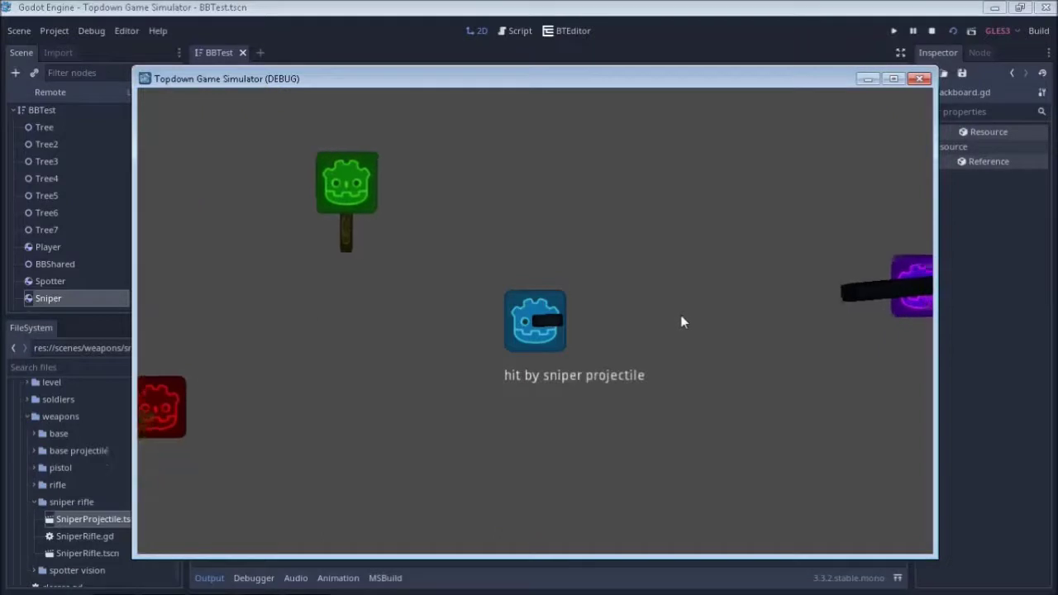
key(d)
key(s)
key(w)
key(a)
key(d)
key(s)
key(a)
key(s)
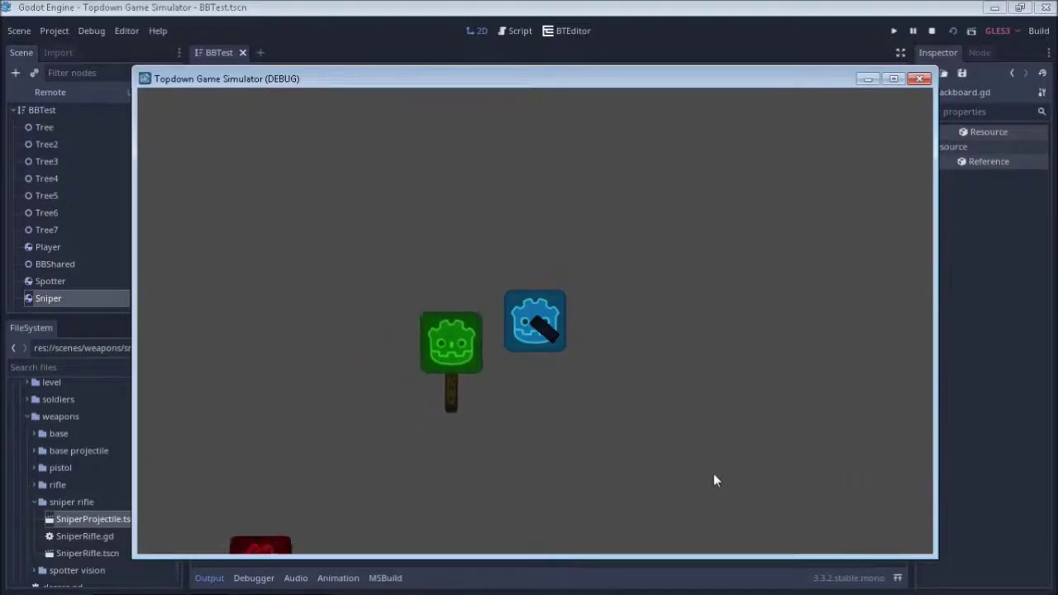
key(d)
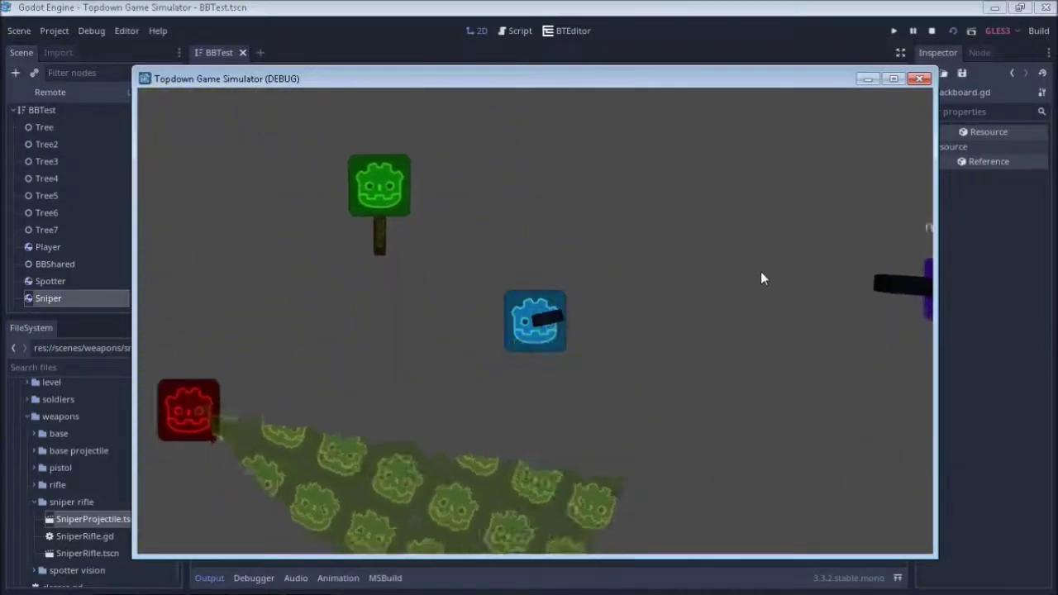
key(d)
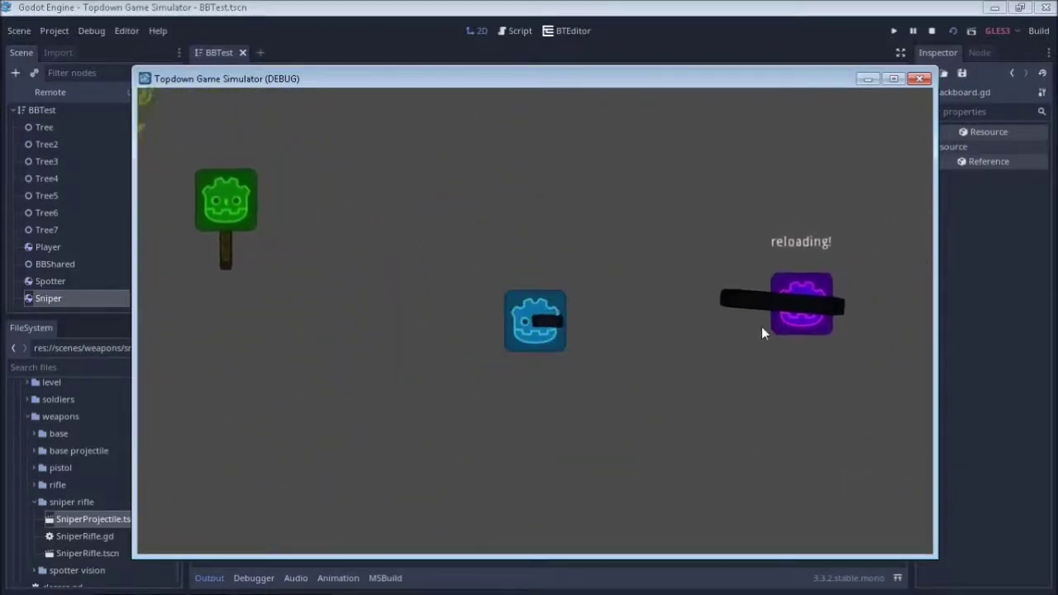
key(a)
key(w)
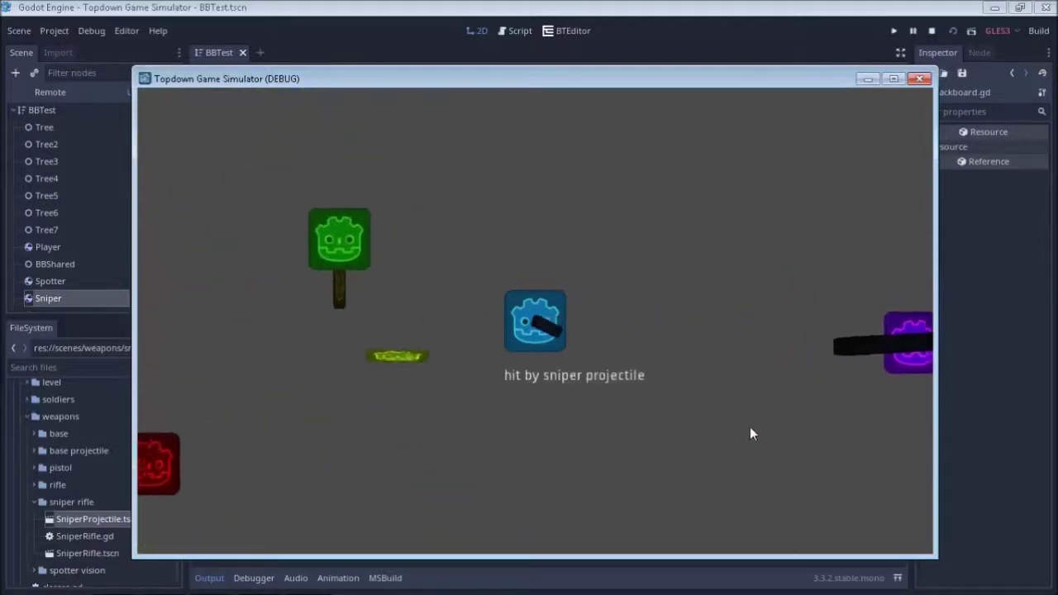
key(w)
key(d)
key(a)
key(a)
key(s)
key(a)
key(s)
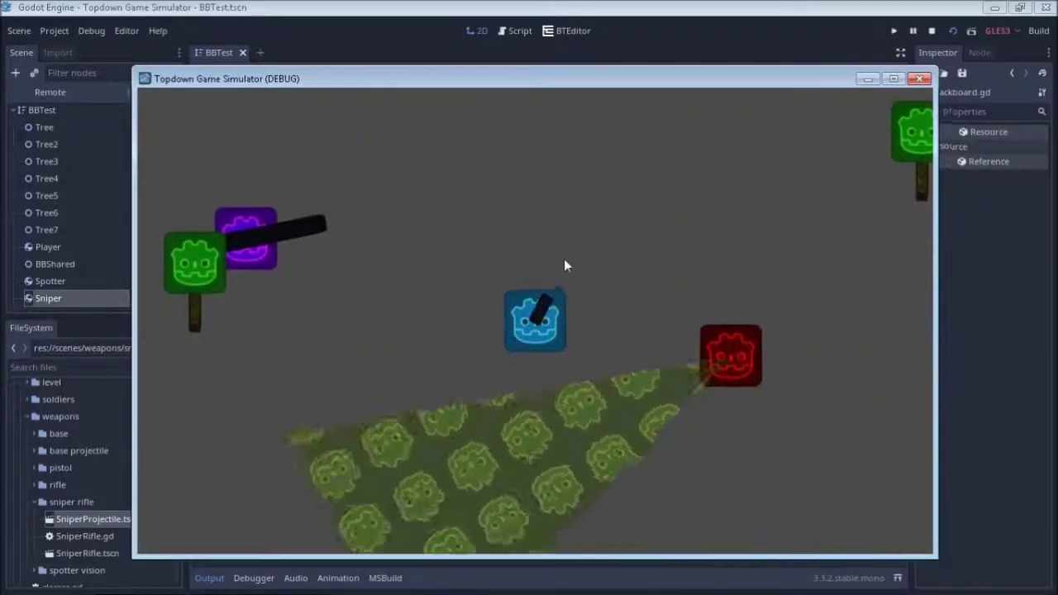
key(s)
key(w)
key(w)
key(d)
key(a)
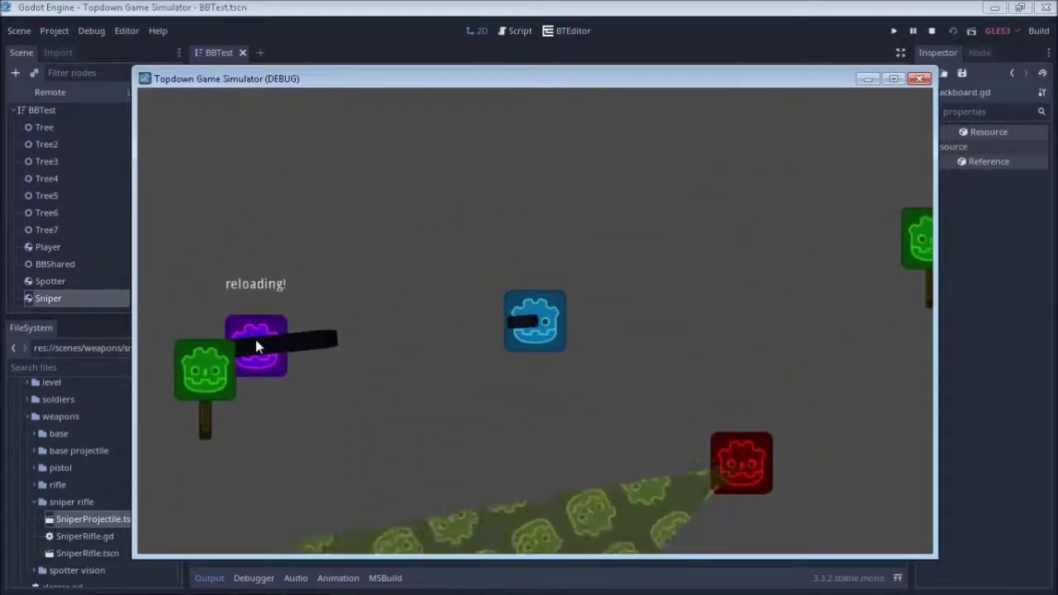
key(w)
key(d)
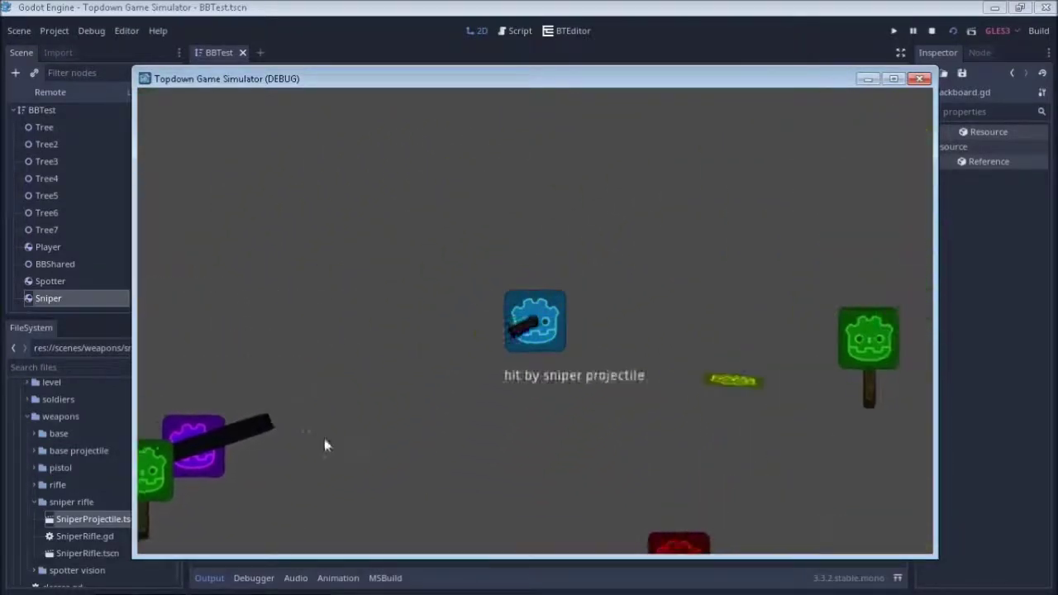